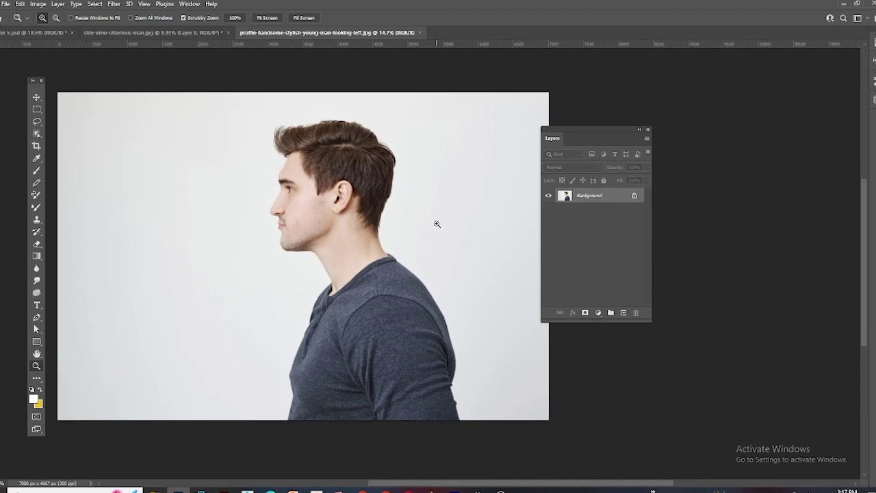
click(437, 224)
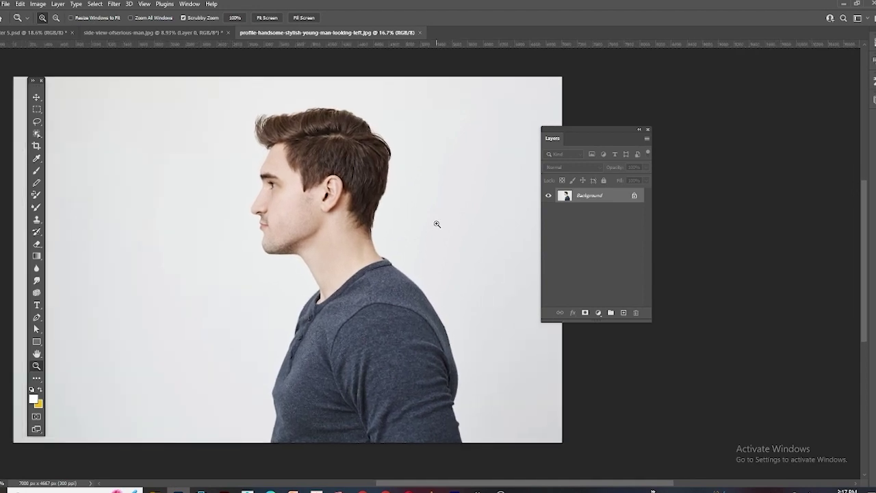
drag(372, 224, 413, 224)
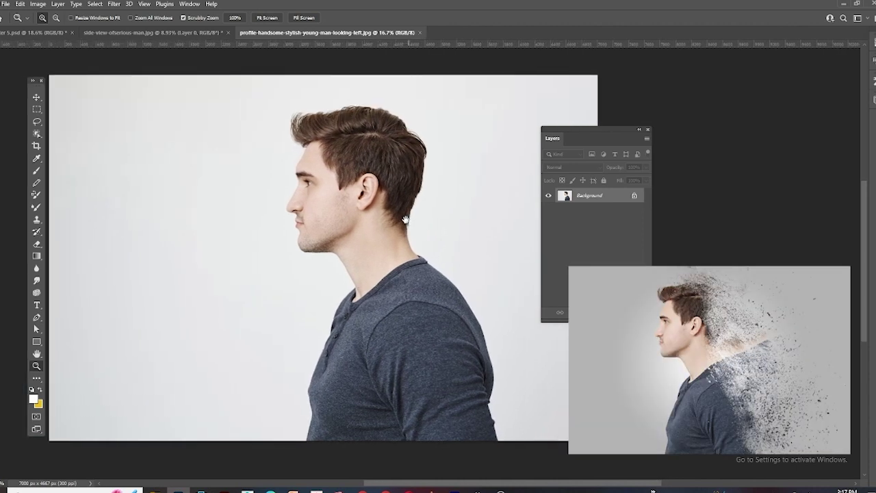
alt+click(398, 220)
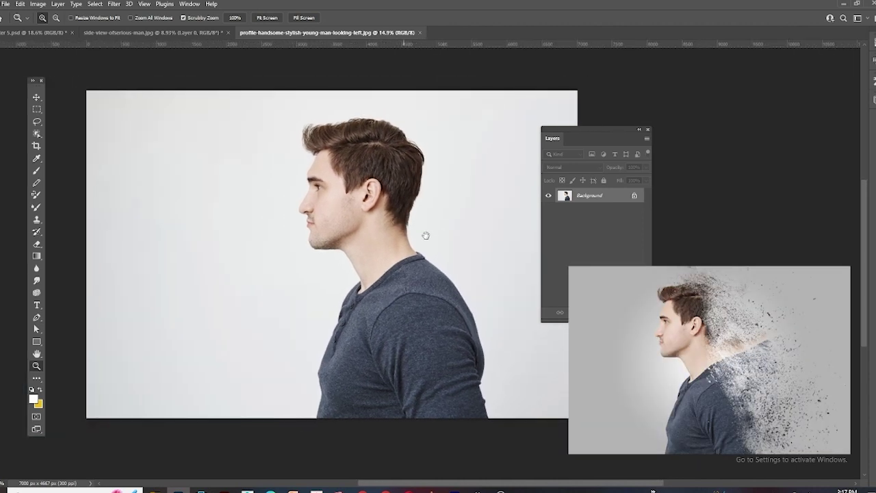
drag(424, 235, 400, 229)
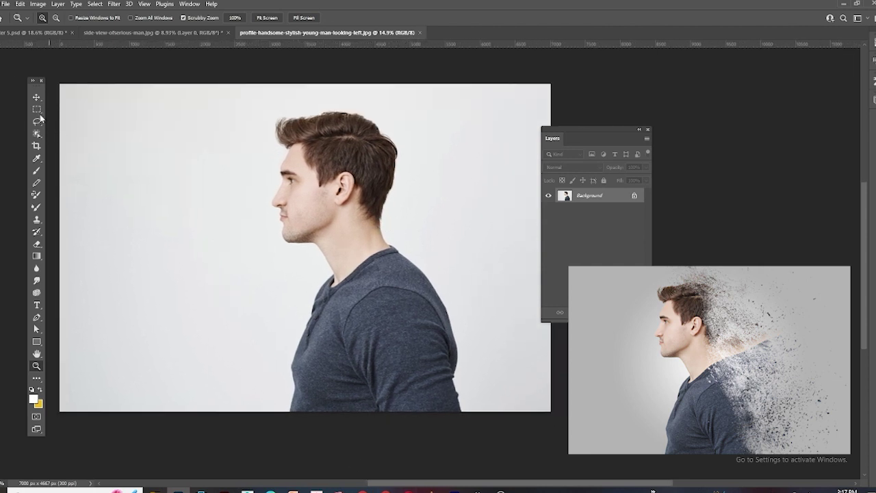
Select the man with Select Subject and copy the selection onto a new layer.
click(36, 133)
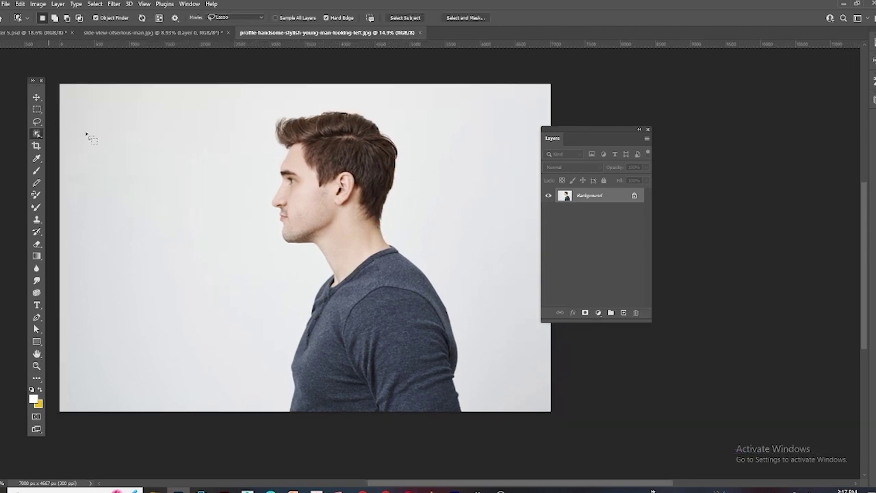
click(395, 17)
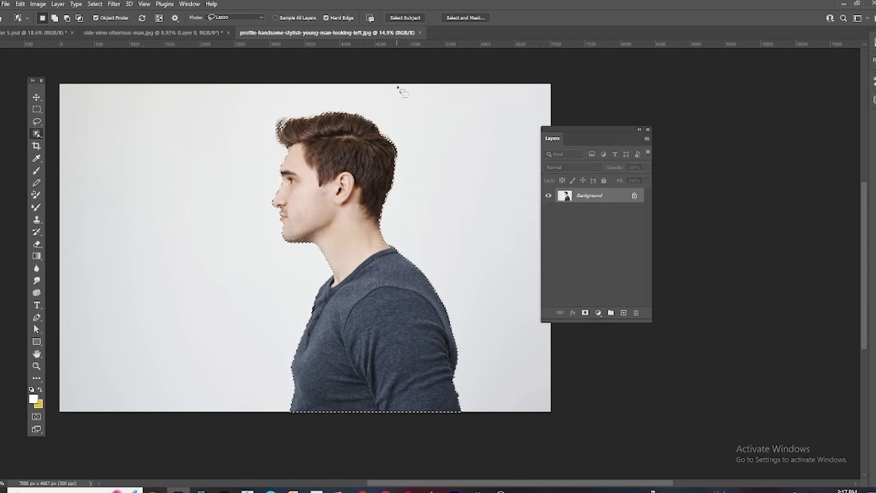
key(ctrl+j)
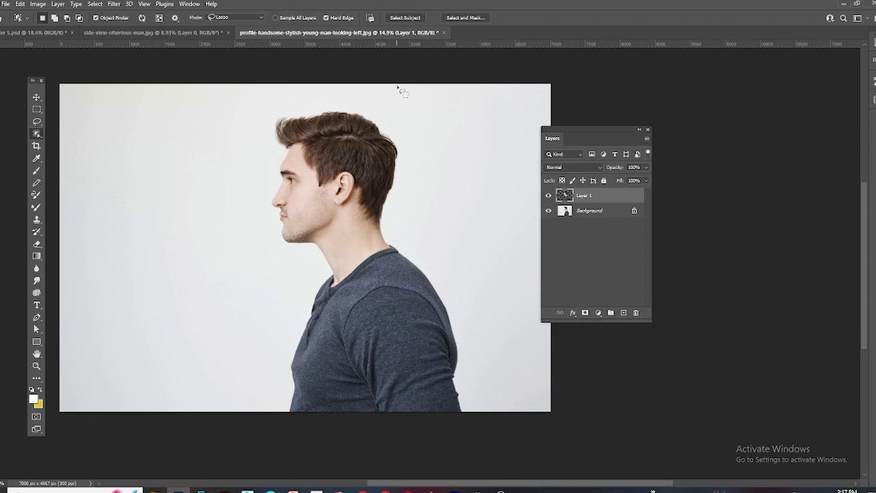
Toggle the visibility of the Background layer to check the man's cutout.
click(548, 211)
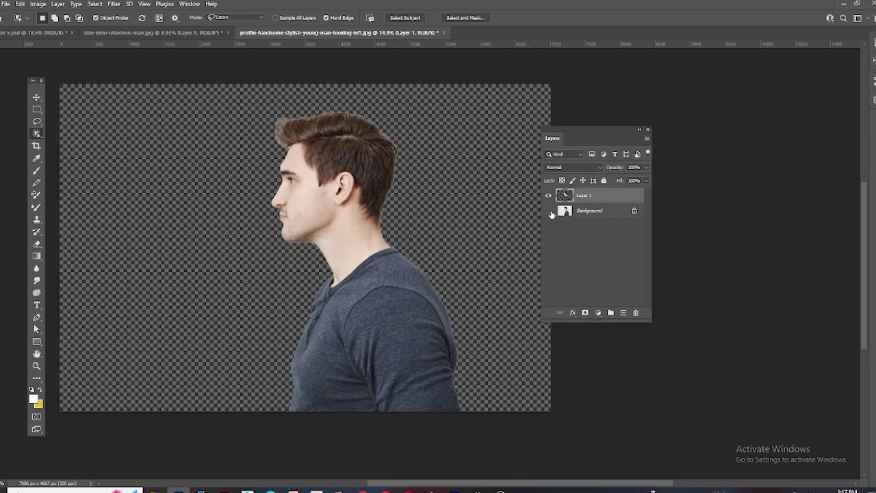
click(548, 211)
click(549, 210)
click(549, 212)
Draw a white rectangle of about 7240 by 4860 px over the whole canvas and place its layer beneath the man's cutout.
key(u)
drag(50, 80, 558, 420)
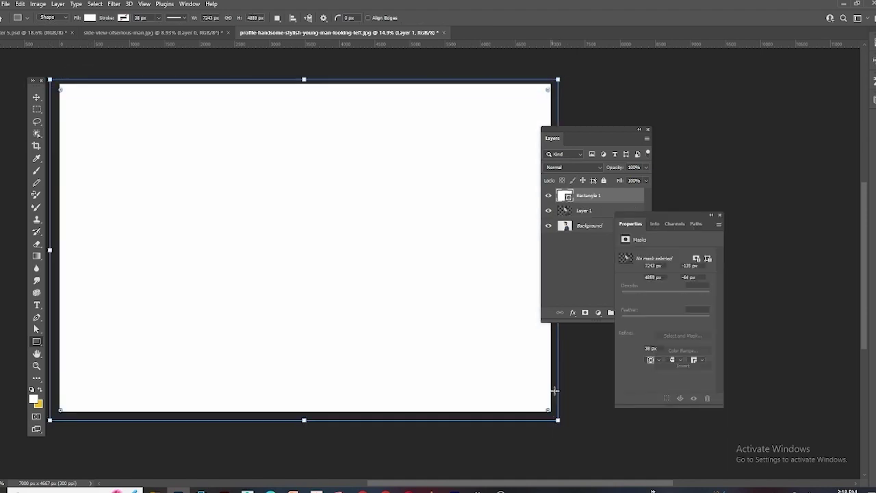
drag(578, 196, 582, 215)
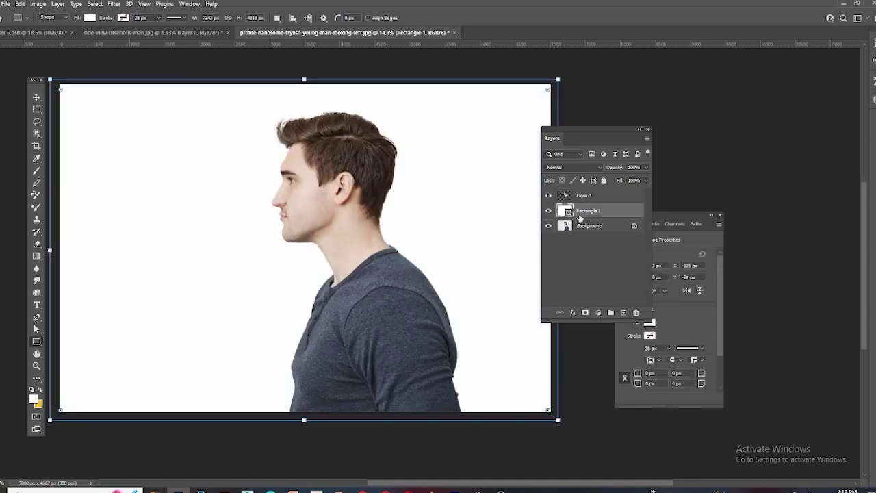
Change the rectangle's fill to a gradient and set its transparent end stop to 100% opacity.
click(88, 18)
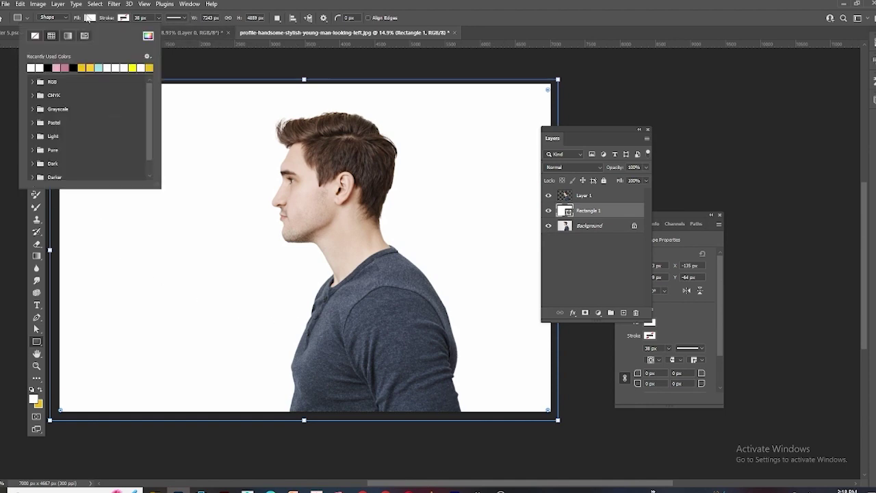
click(68, 36)
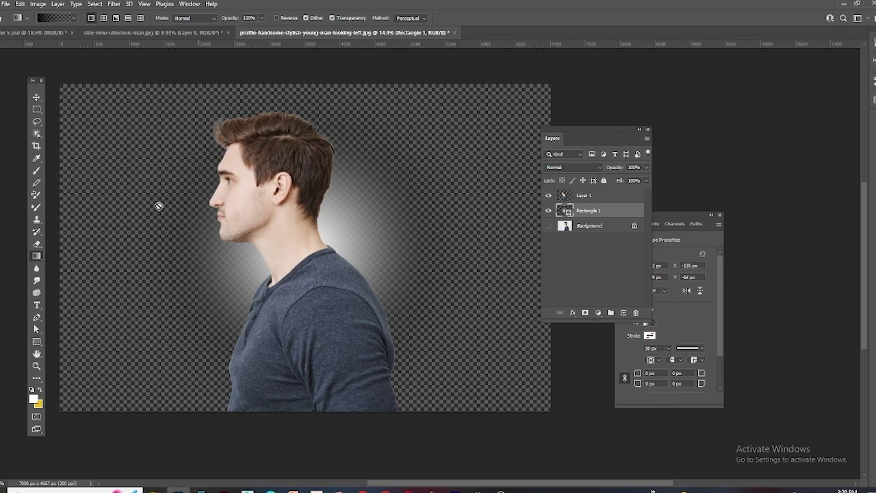
click(37, 343)
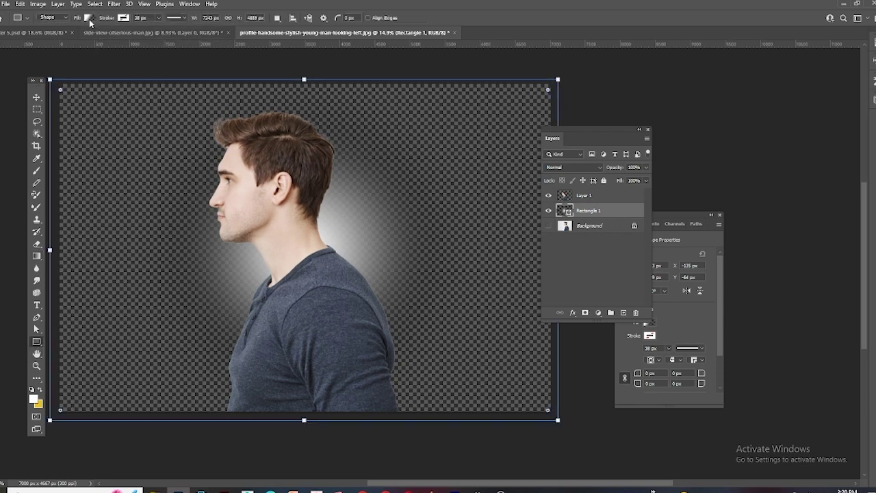
click(88, 18)
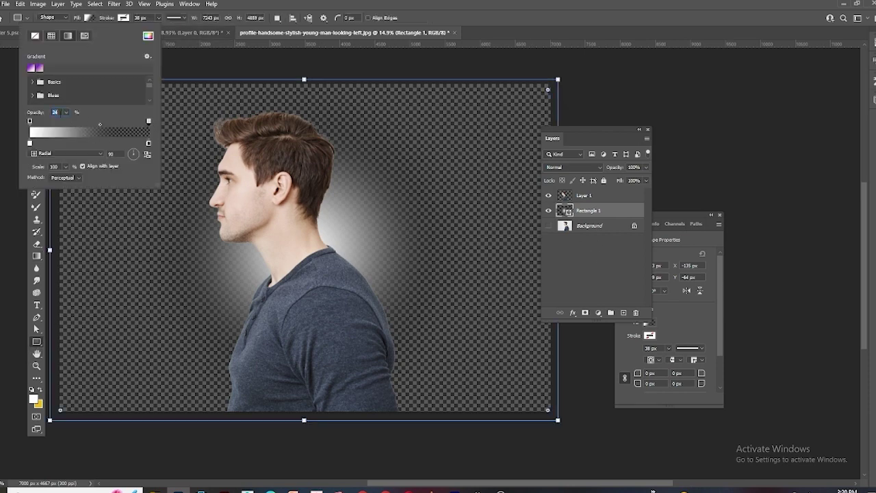
text(100)
key(Return)
Set the gradient's black end colour stop to light grey b3b3b3.
double_click(148, 143)
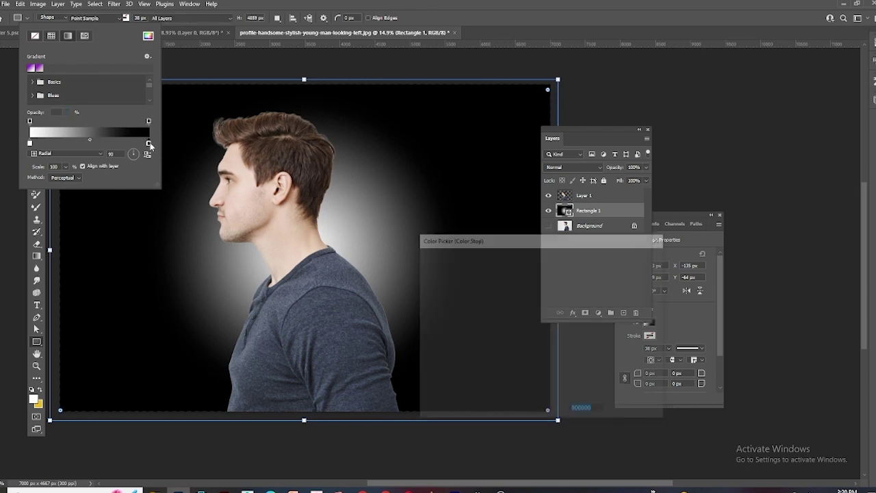
click(430, 344)
mouse_move(429, 345)
mouse_down()
mouse_move(425, 304)
mouse_move(416, 299)
mouse_up()
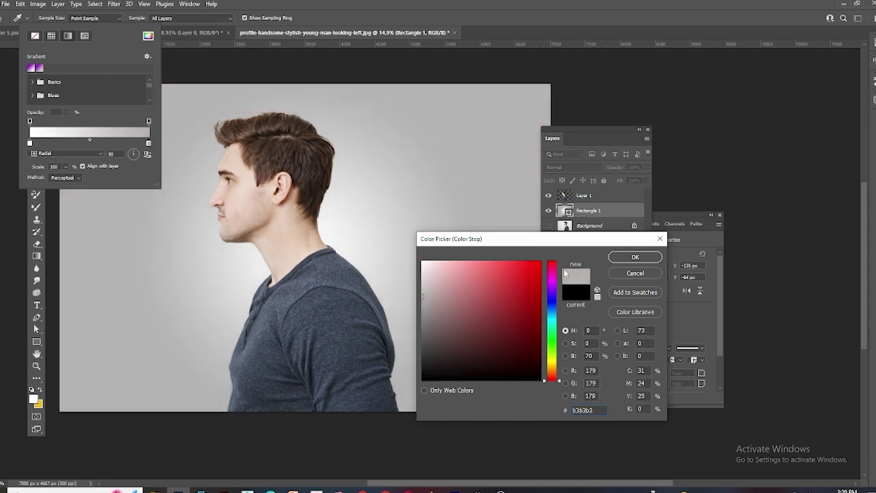
click(636, 257)
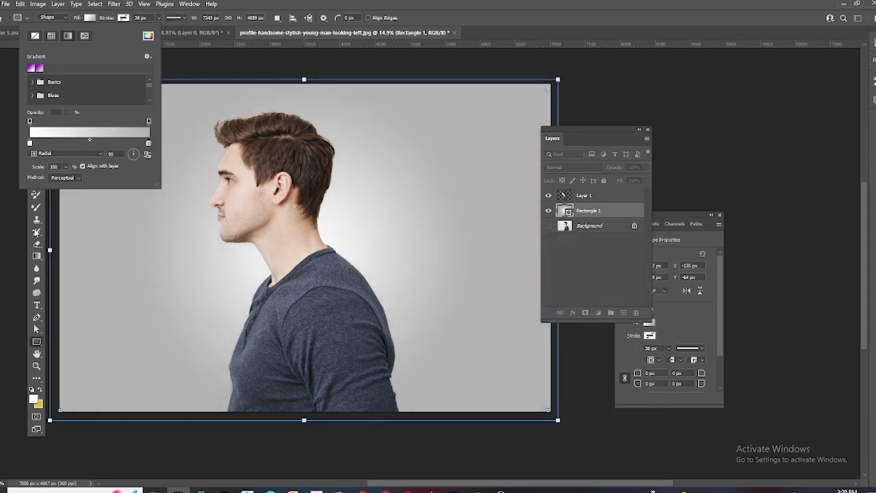
Select the man's cutout layer with the Move tool and duplicate it.
click(37, 207)
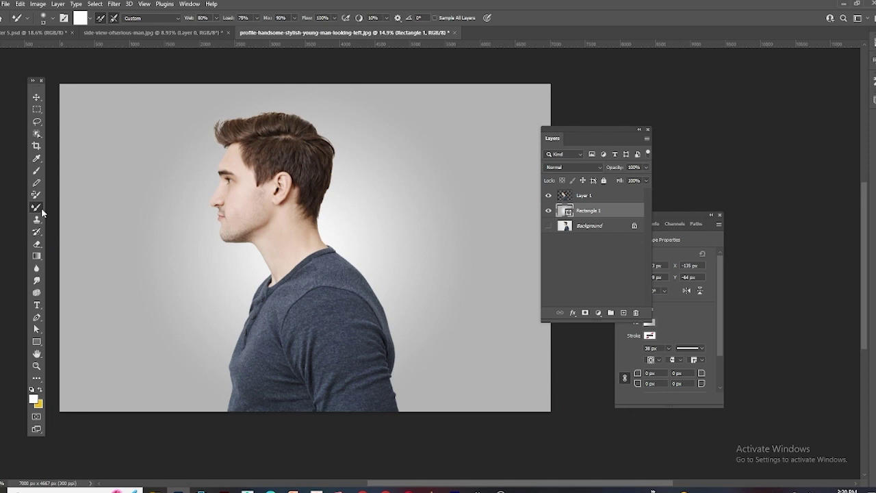
click(36, 97)
click(301, 291)
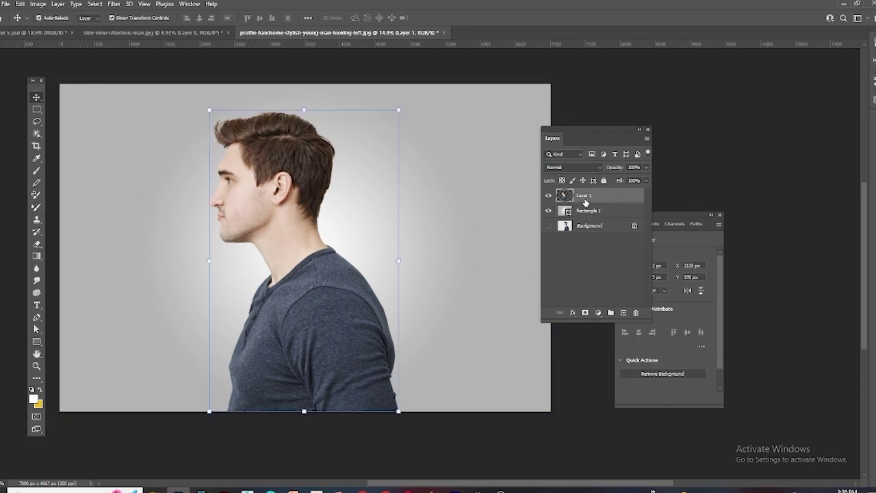
key(ctrl+j)
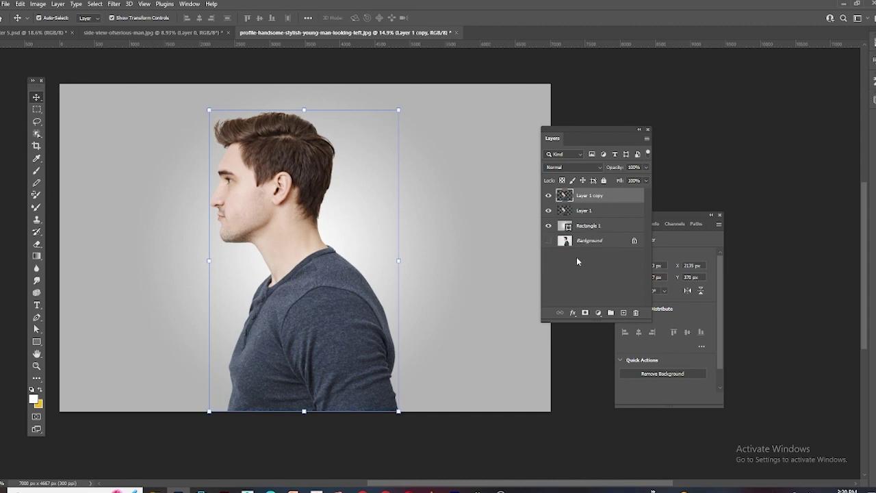
Open Liquify on the lower cutout layer, Layer 1, and push the hair on top of the head up past the canvas edge.
click(590, 211)
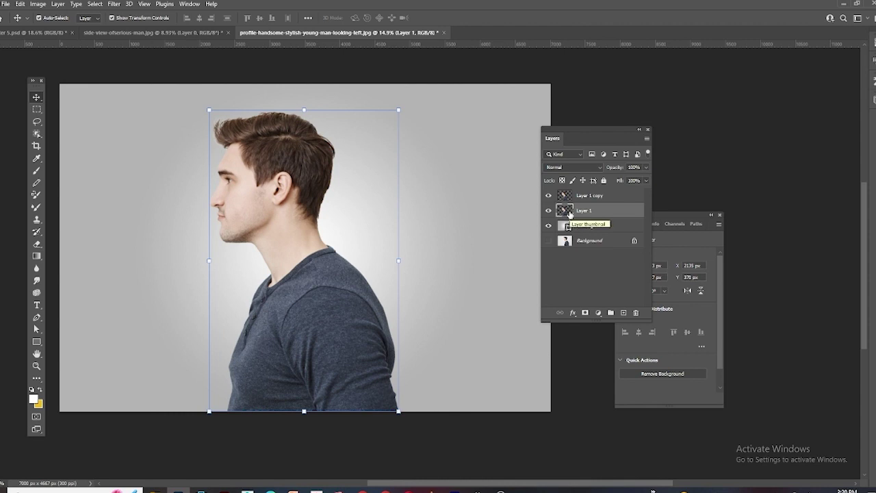
click(119, 4)
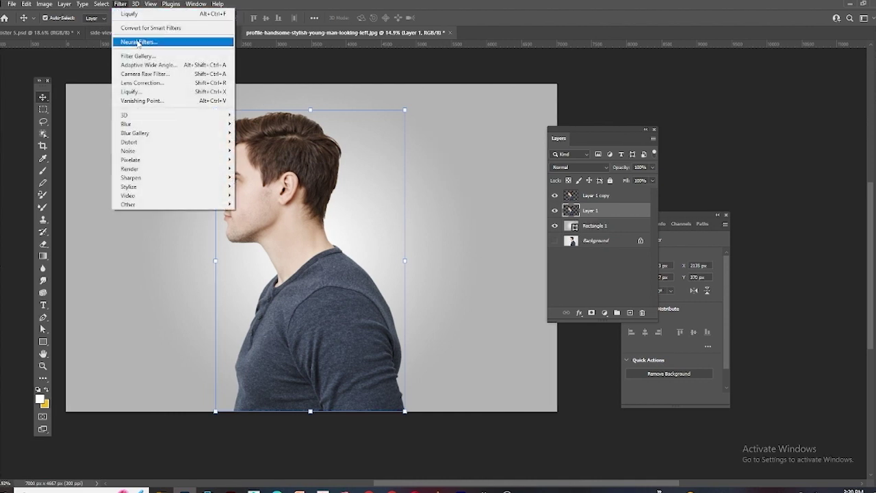
click(152, 91)
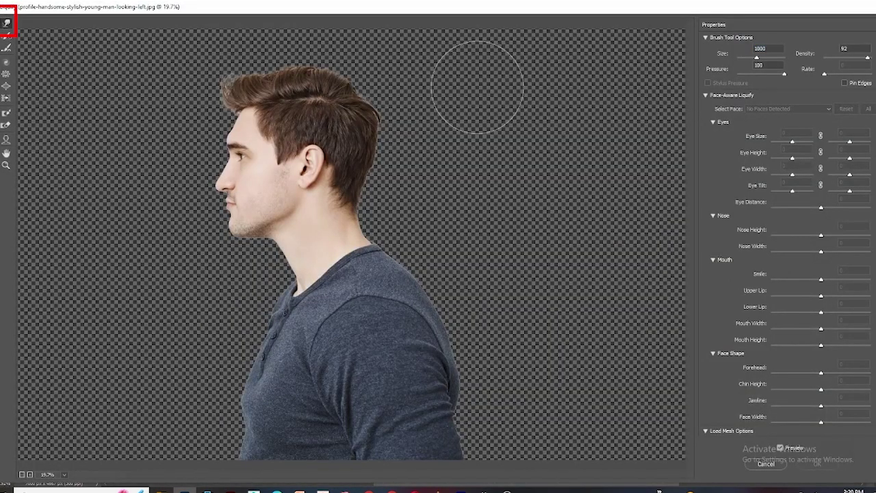
mouse_move(267, 67)
mouse_down()
mouse_move(299, 74)
mouse_move(339, 16)
mouse_up()
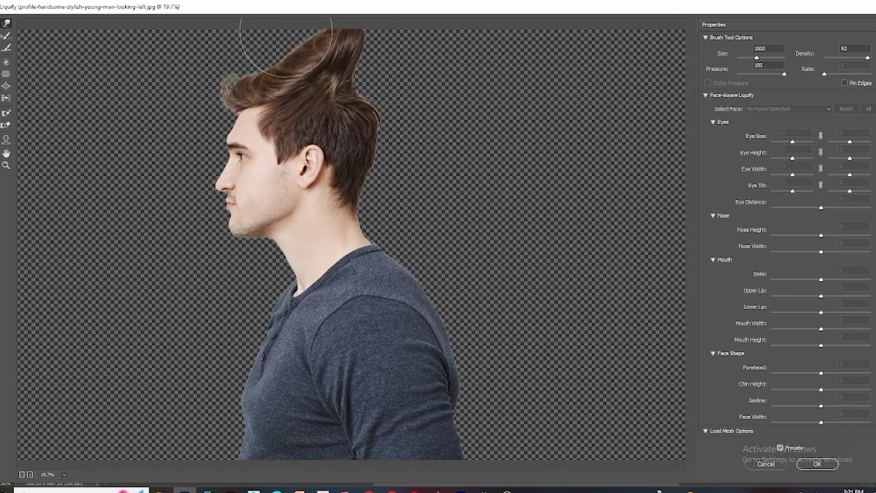
drag(279, 52, 276, 11)
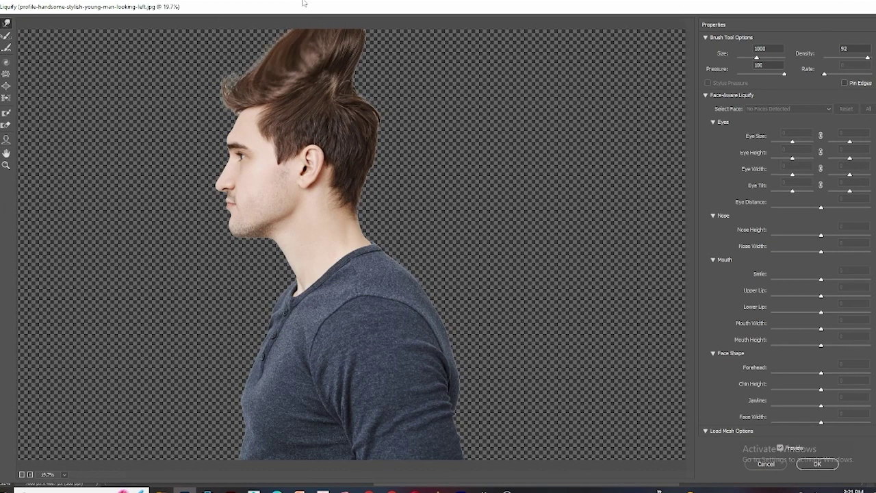
drag(270, 54, 256, 12)
Stretch the hair at the crown and back of the head in long streaks toward the image's upper right corner.
mouse_move(332, 51)
mouse_down()
mouse_move(348, 76)
mouse_move(398, 66)
mouse_move(467, 21)
mouse_move(395, 37)
mouse_move(415, 58)
mouse_up()
mouse_move(373, 116)
mouse_down()
mouse_move(431, 103)
mouse_move(525, 43)
mouse_move(470, 55)
mouse_up()
drag(386, 116, 527, 38)
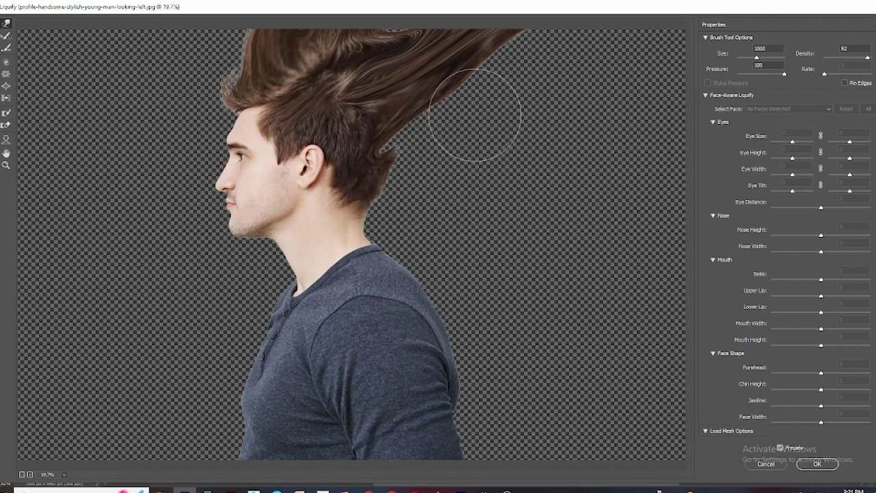
drag(362, 176, 578, 55)
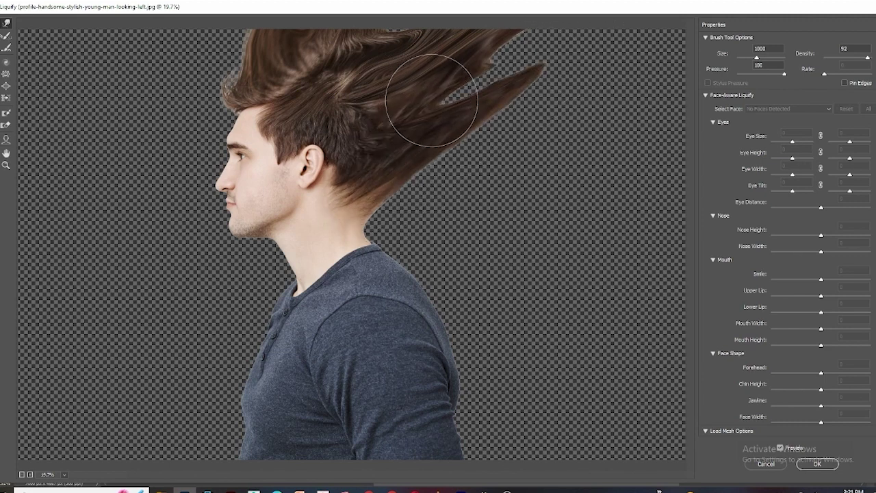
mouse_move(427, 97)
mouse_down()
mouse_move(622, 35)
mouse_move(596, 43)
mouse_move(664, 42)
mouse_up()
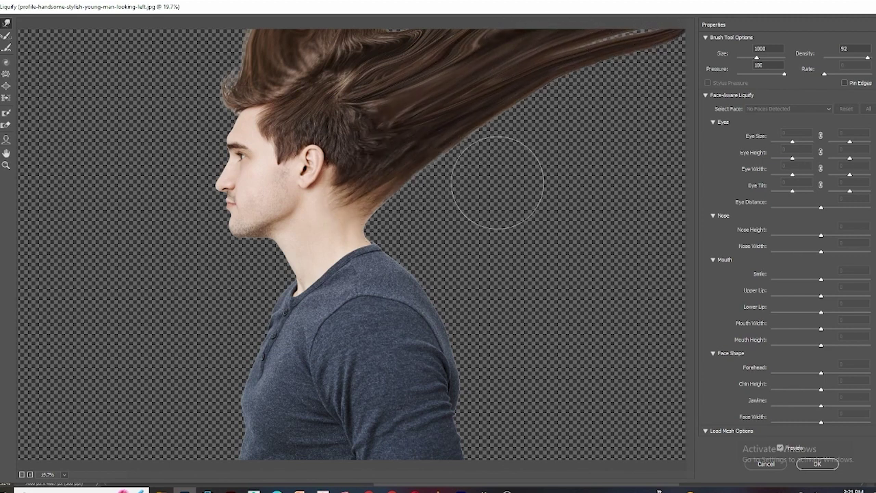
Smear the nape, shoulder and back of the shirt out to the image's right edge and apply the Liquify filter.
drag(372, 265, 561, 169)
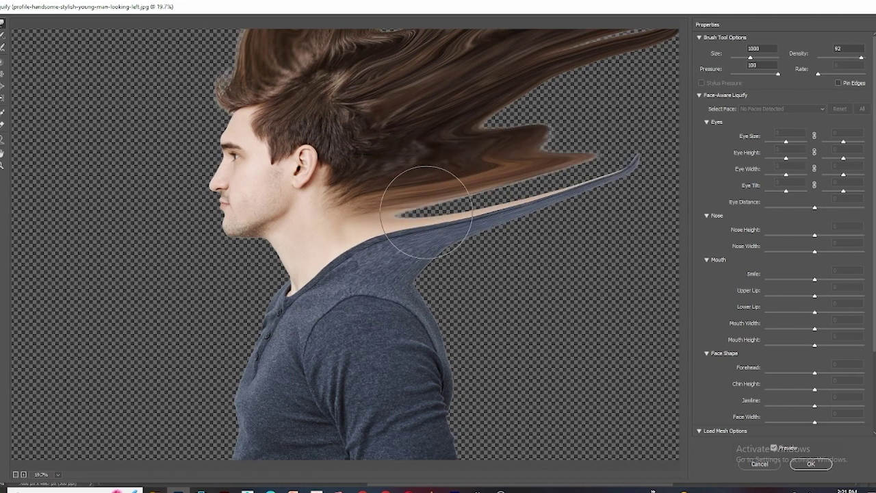
mouse_move(441, 215)
mouse_down()
mouse_move(596, 209)
mouse_move(723, 157)
mouse_move(504, 113)
mouse_move(618, 117)
mouse_up()
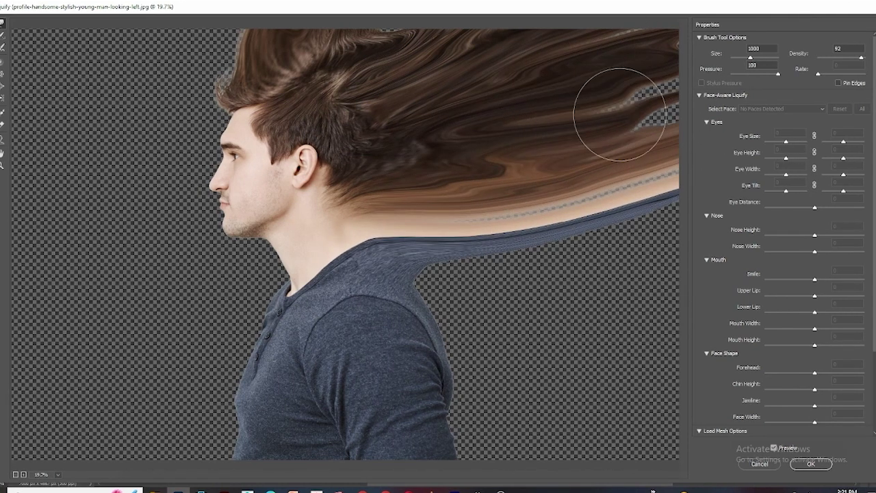
mouse_move(421, 274)
mouse_down()
mouse_move(587, 186)
mouse_move(573, 264)
mouse_move(568, 239)
mouse_move(629, 348)
mouse_move(571, 307)
mouse_move(619, 260)
mouse_move(607, 365)
mouse_move(681, 315)
mouse_move(596, 402)
mouse_move(601, 483)
mouse_move(499, 430)
mouse_move(626, 440)
mouse_move(586, 382)
mouse_move(702, 374)
mouse_up()
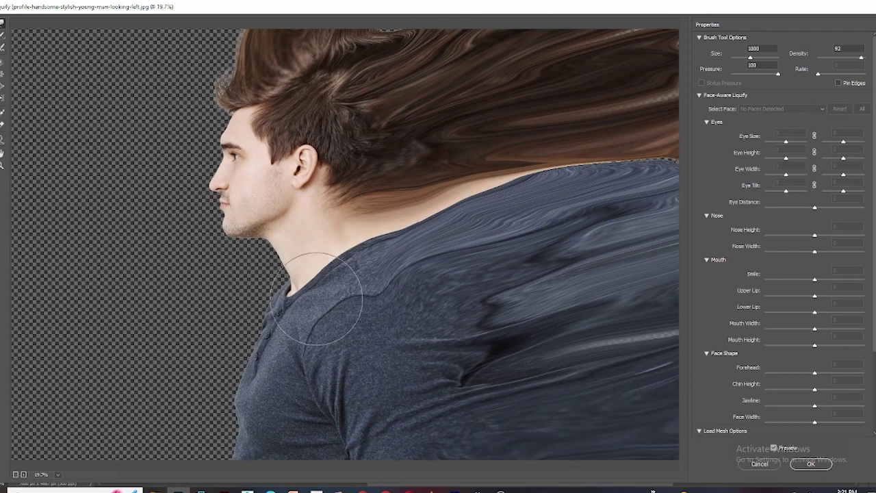
drag(635, 357, 700, 384)
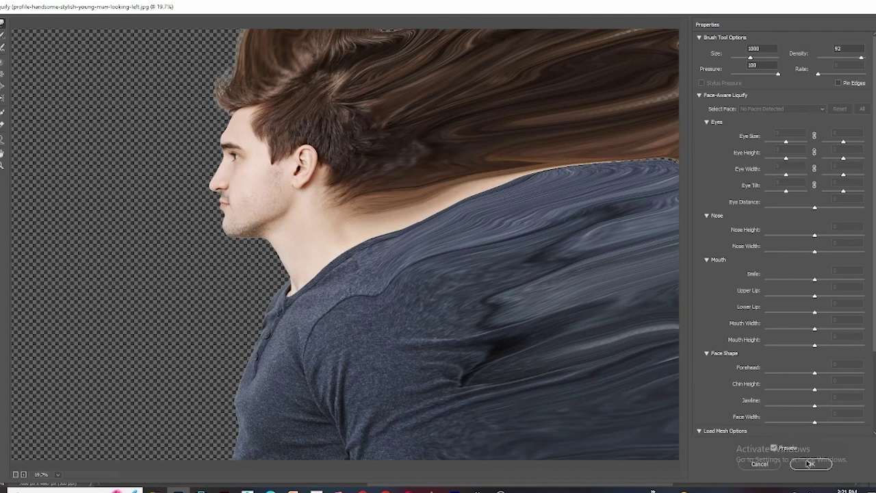
click(810, 464)
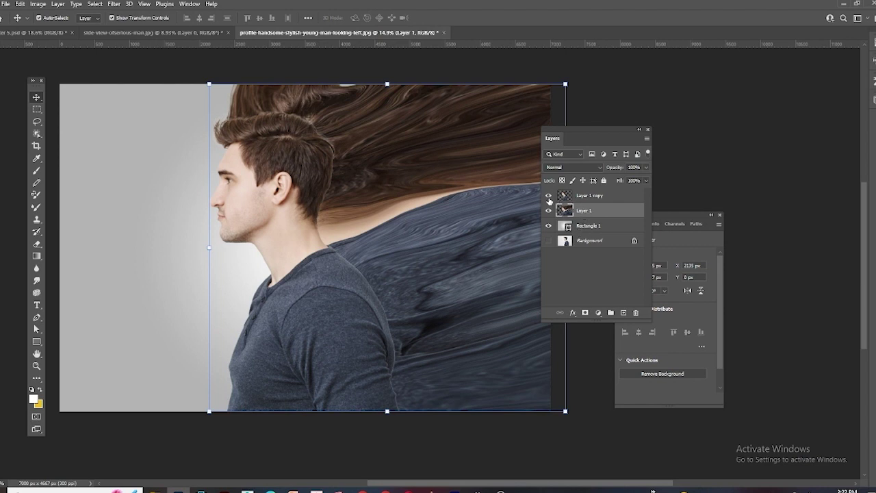
Hide the Layer 1 copy layer and add a black layer mask to the liquified Layer 1.
click(549, 197)
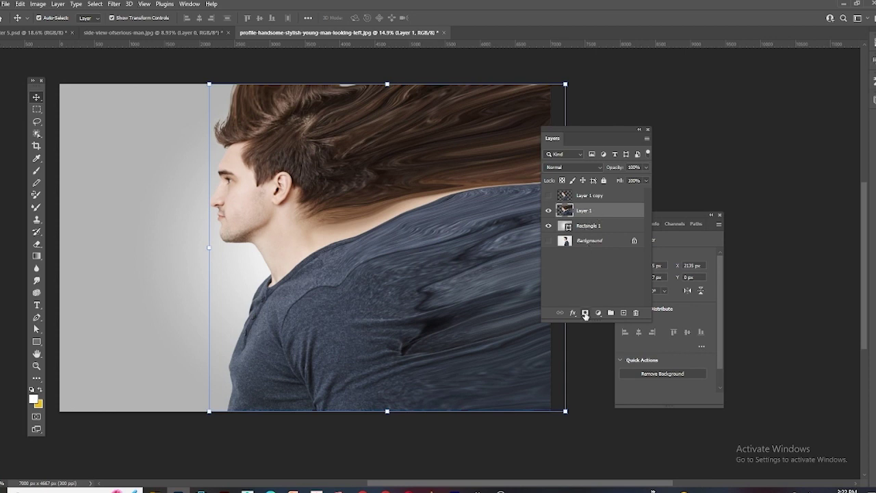
alt+click(585, 313)
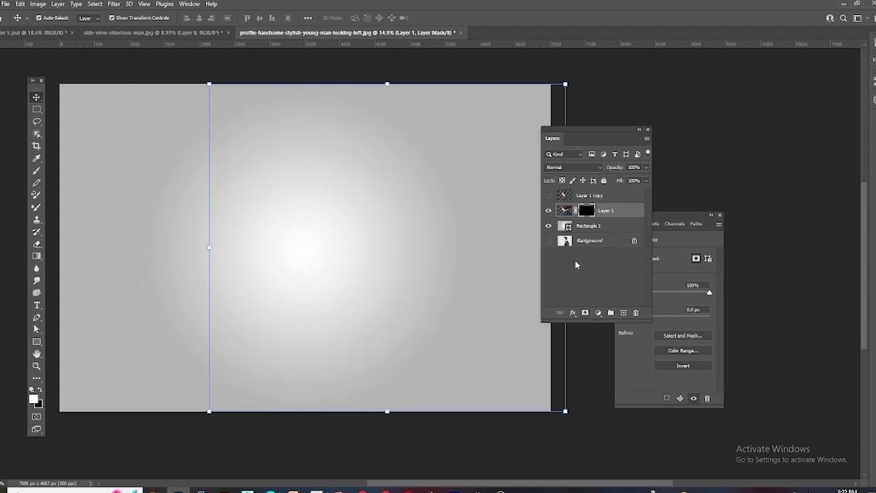
Show the Layer 1 copy layer again and add a white layer mask to it.
click(548, 196)
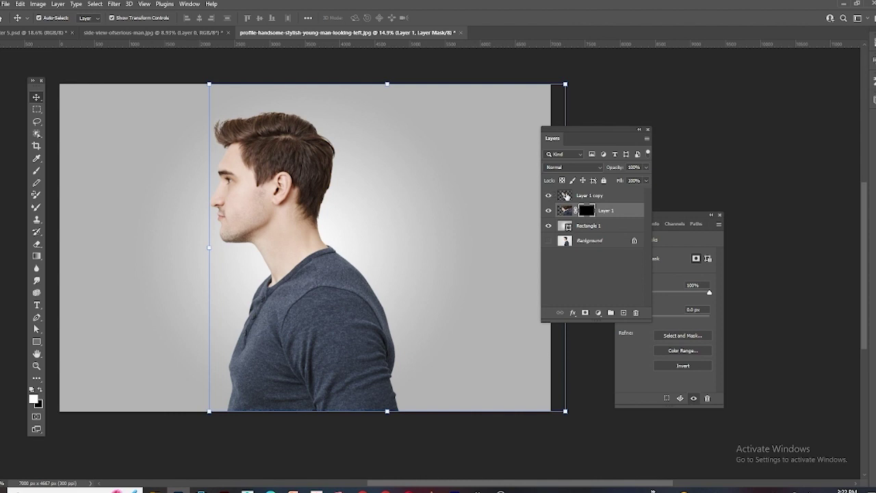
click(585, 196)
click(584, 313)
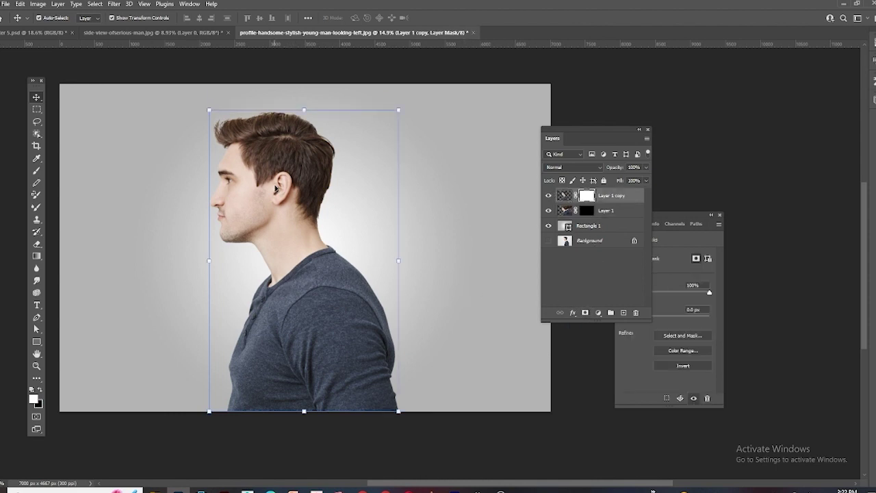
Set up the Brush tool with the 1536 px particle scatter tip and 1% spacing.
click(36, 171)
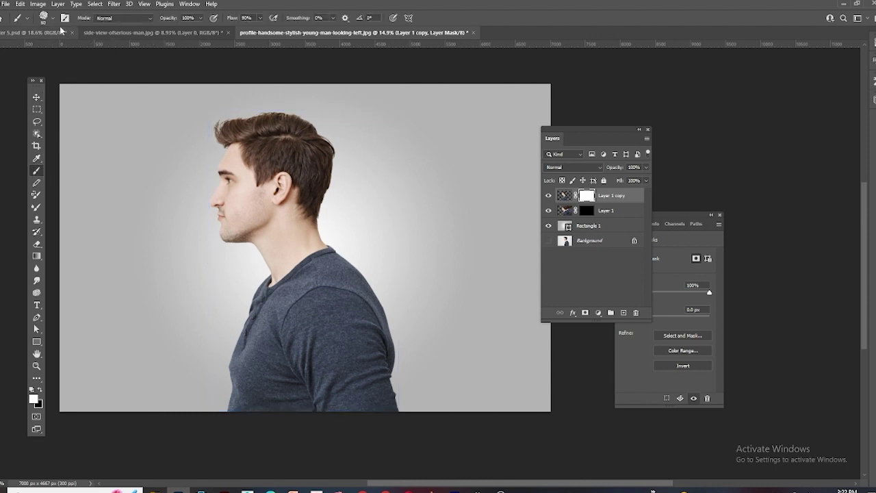
click(52, 21)
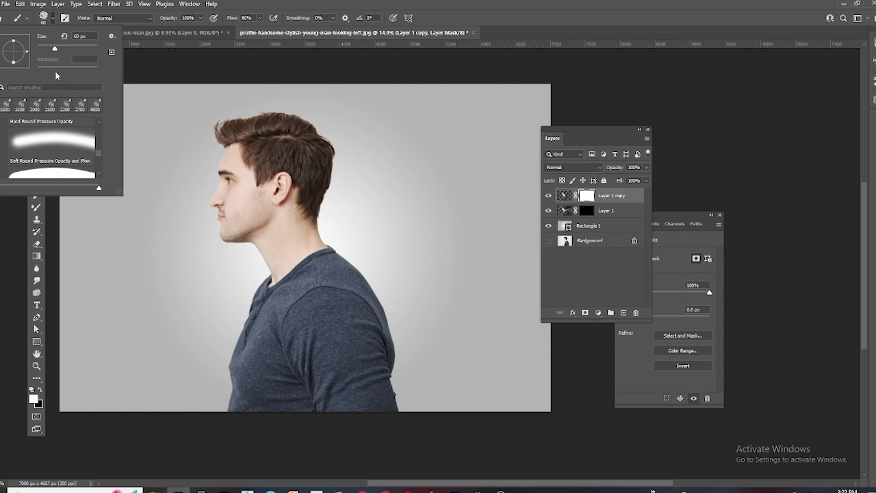
click(63, 19)
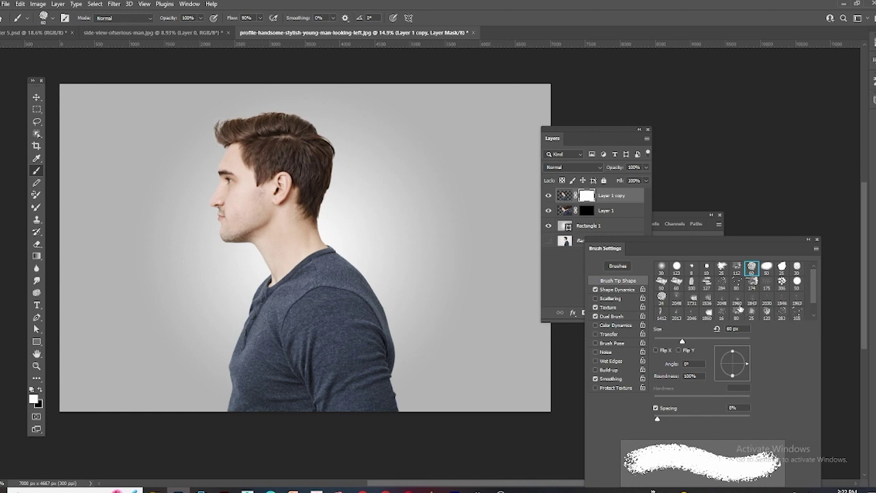
scroll(776, 313, down, 2)
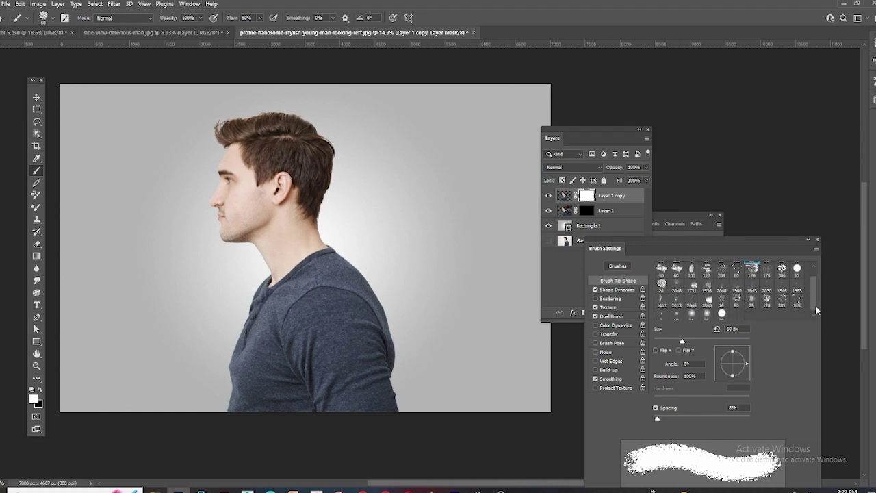
click(707, 290)
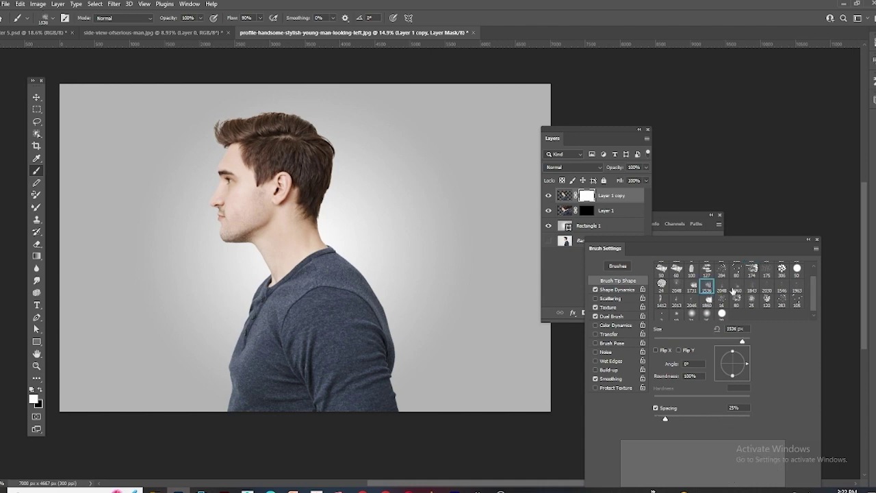
drag(709, 241, 696, 130)
drag(652, 309, 640, 309)
click(804, 131)
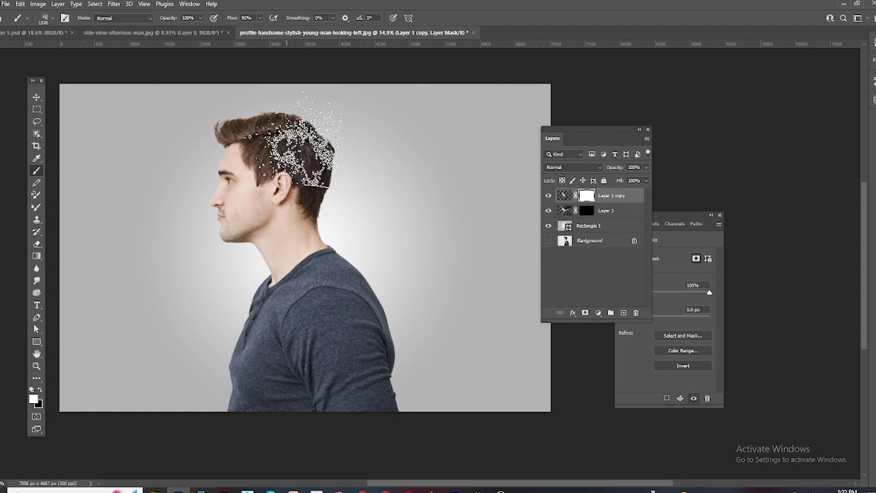
Paint black on the Layer 1 copy mask to break up the back of the head, nape, shoulder and back into particles.
click(39, 390)
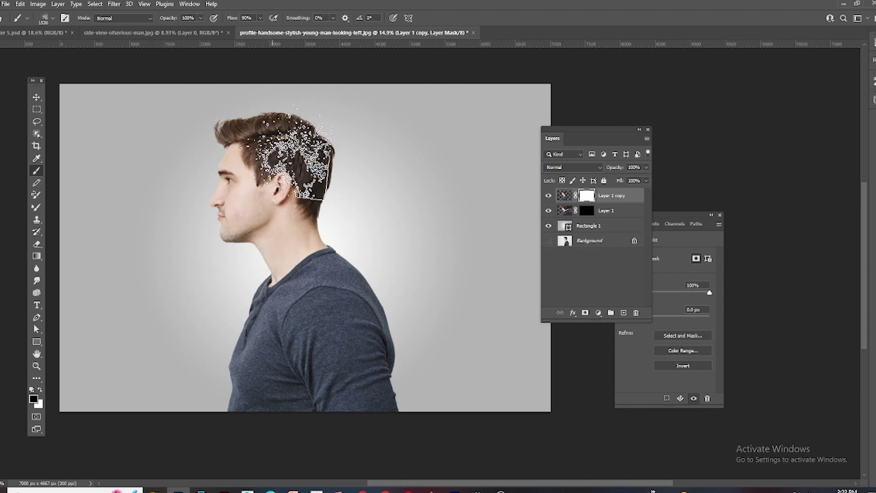
mouse_move(309, 131)
mouse_down()
mouse_move(349, 154)
mouse_move(359, 190)
mouse_move(321, 200)
mouse_move(337, 207)
mouse_move(342, 193)
mouse_up()
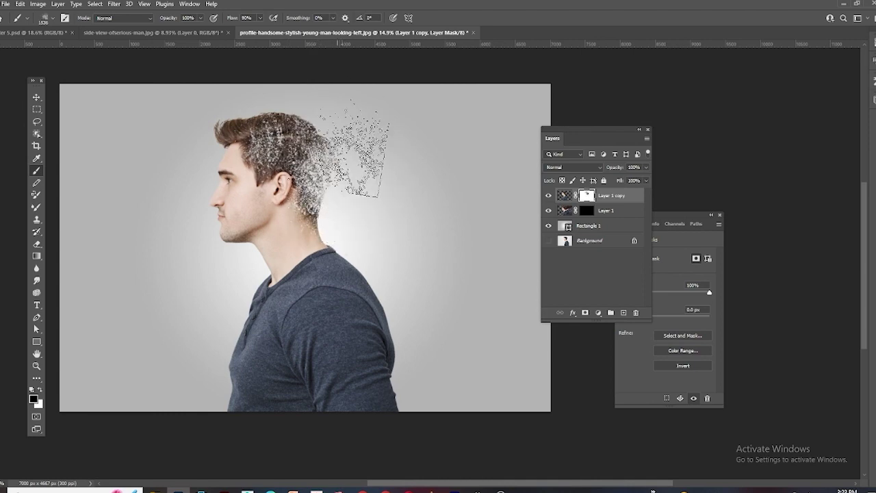
mouse_move(337, 134)
mouse_down()
mouse_move(356, 212)
mouse_move(348, 251)
mouse_move(405, 312)
mouse_move(390, 410)
mouse_move(356, 370)
mouse_move(400, 322)
mouse_move(375, 346)
mouse_move(358, 348)
mouse_move(360, 329)
mouse_move(318, 247)
mouse_move(304, 127)
mouse_up()
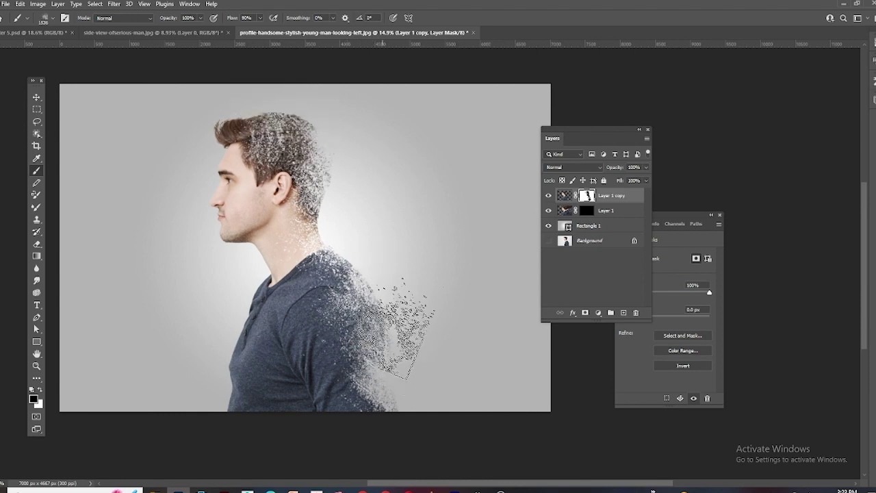
Stamp white particles on the Layer 1 mask along the outer edge of the shirt's back, shoulder and nape.
key(x)
click(586, 211)
key(x)
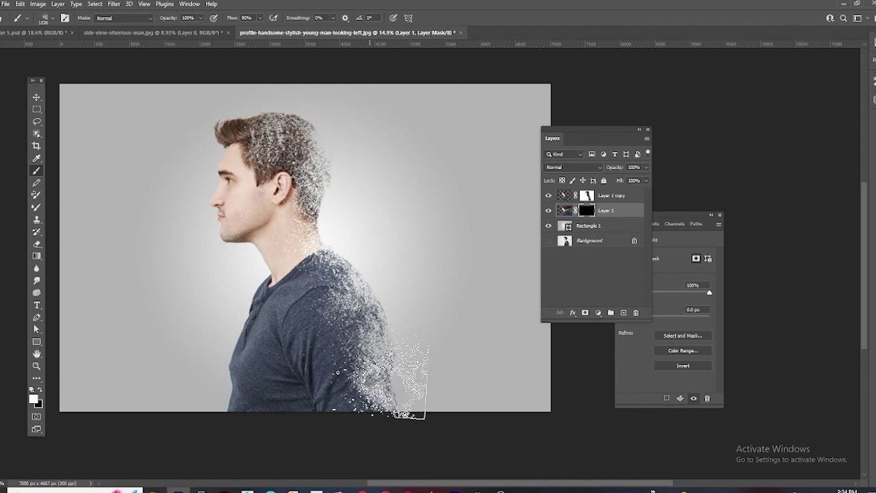
key(x)
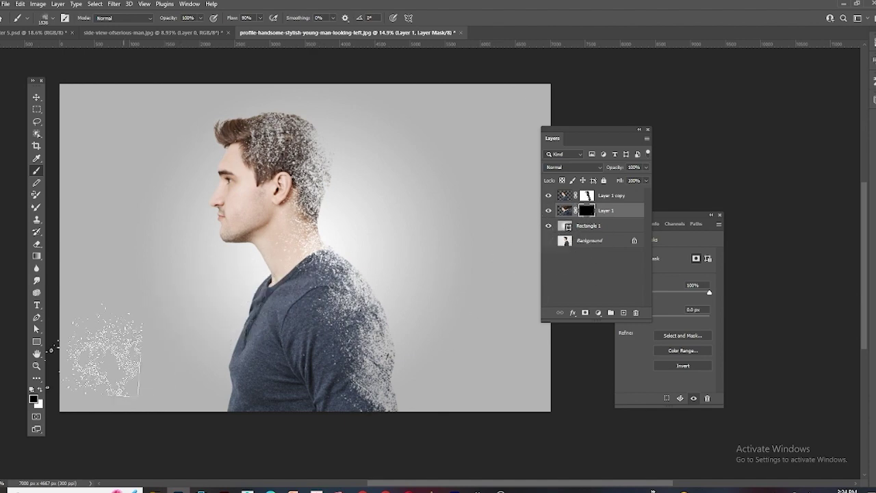
click(40, 389)
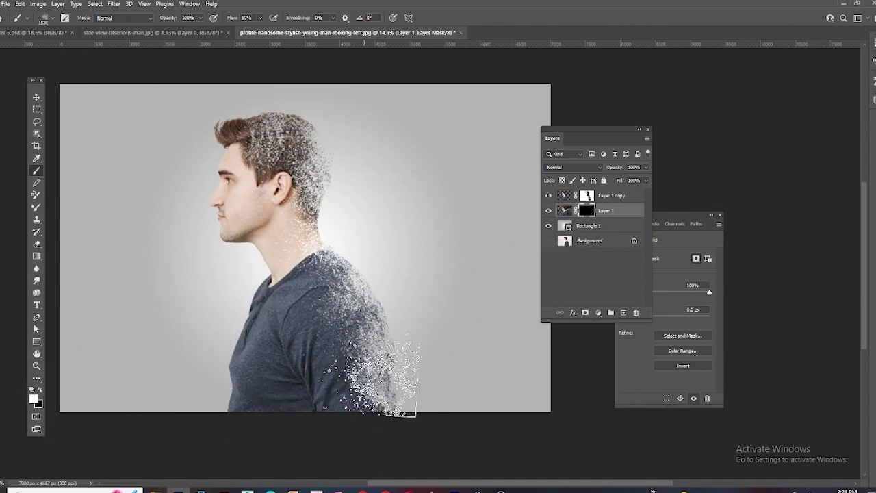
click(404, 385)
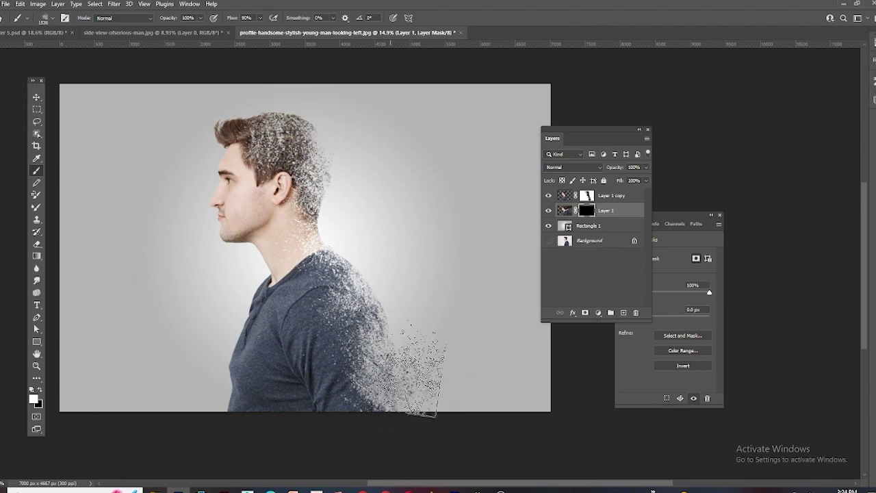
click(400, 359)
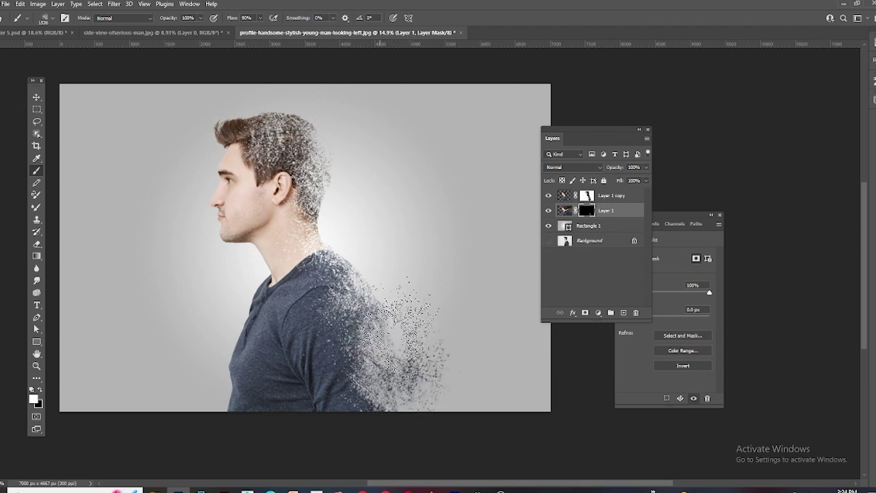
click(407, 311)
click(400, 336)
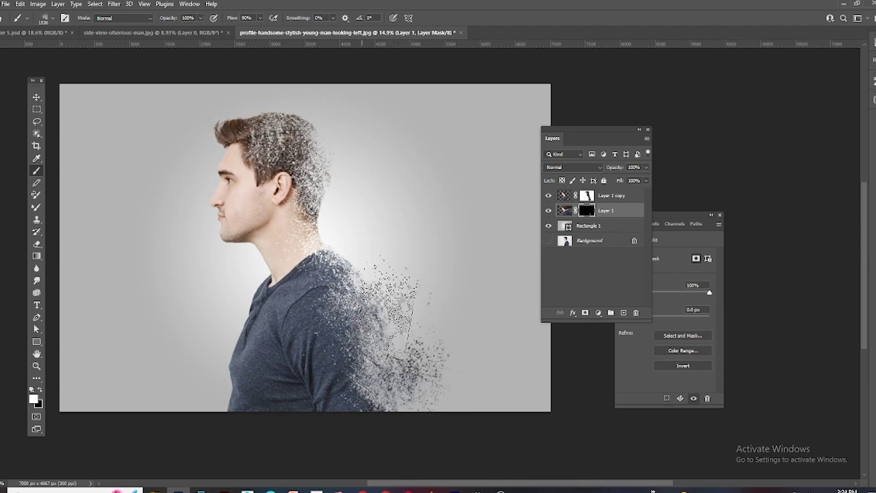
click(376, 295)
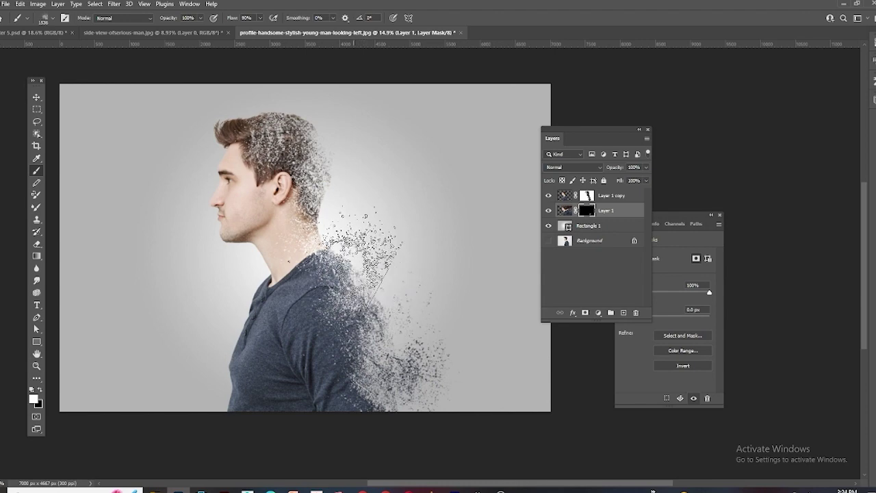
click(368, 258)
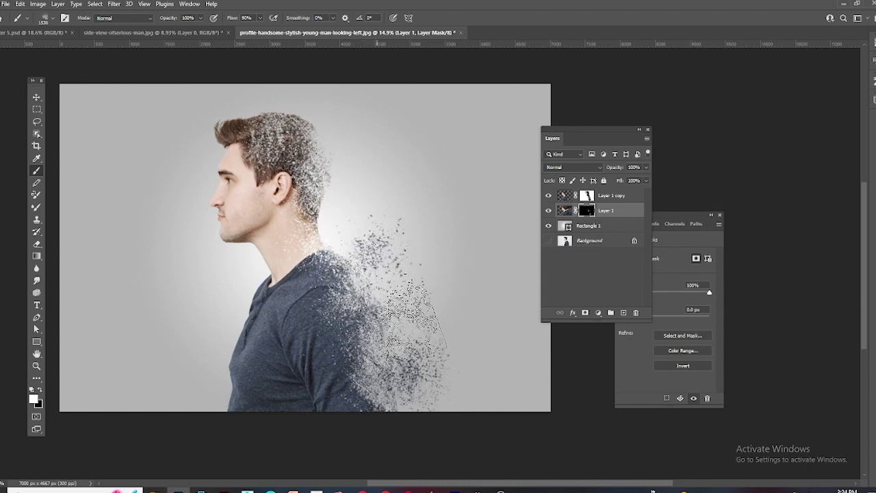
click(393, 303)
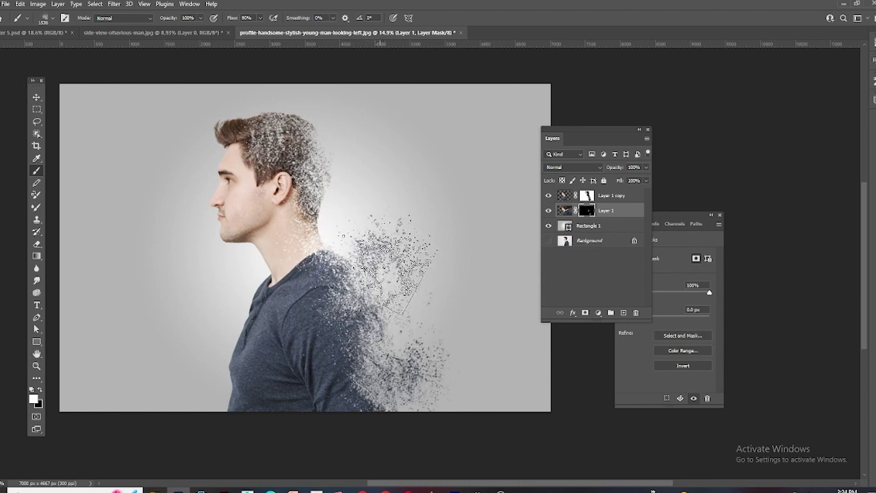
Rotate the brush tip to -112° and stamp more white particles on the Layer 1 mask around the shoulder and nape.
right_click(401, 253)
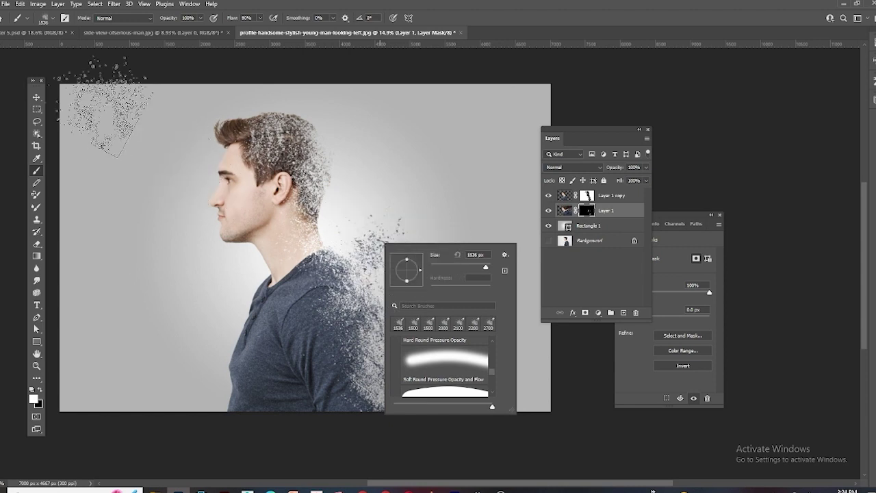
key(F5)
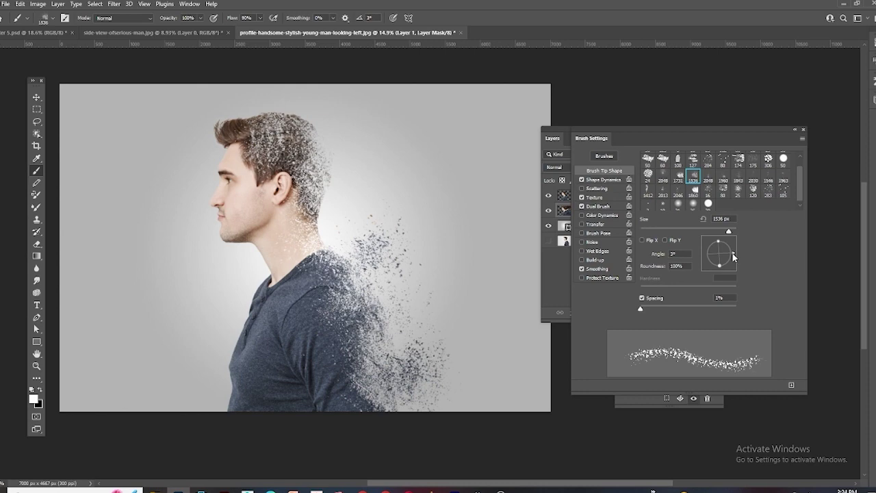
drag(734, 257, 714, 266)
click(355, 234)
click(370, 253)
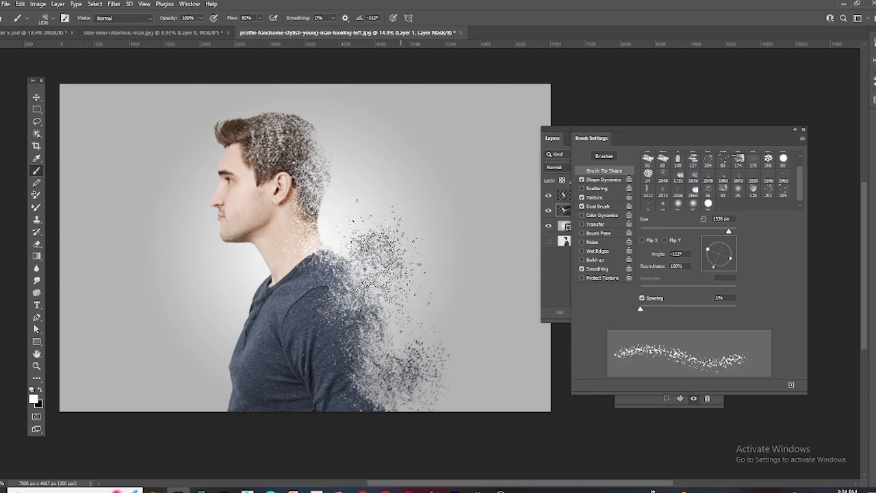
click(374, 241)
click(371, 243)
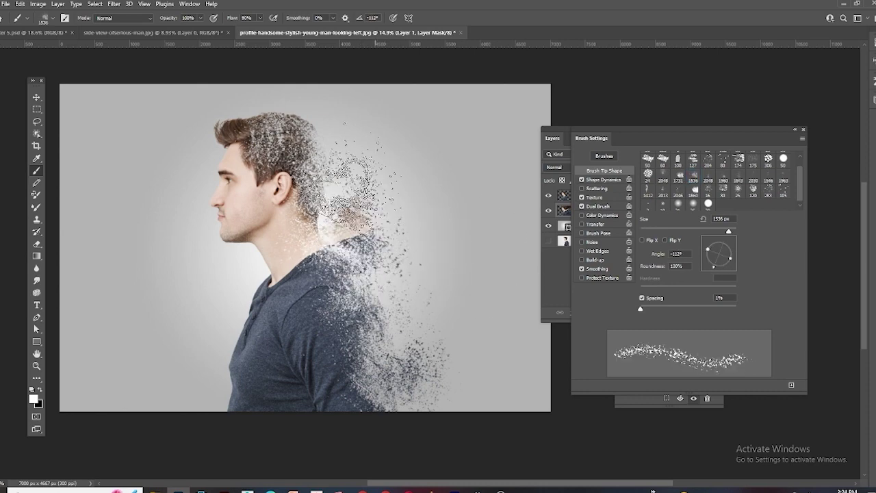
Stamp white particles on the Layer 1 mask behind and above the head, and thin the dense patch behind the crown with black.
click(346, 187)
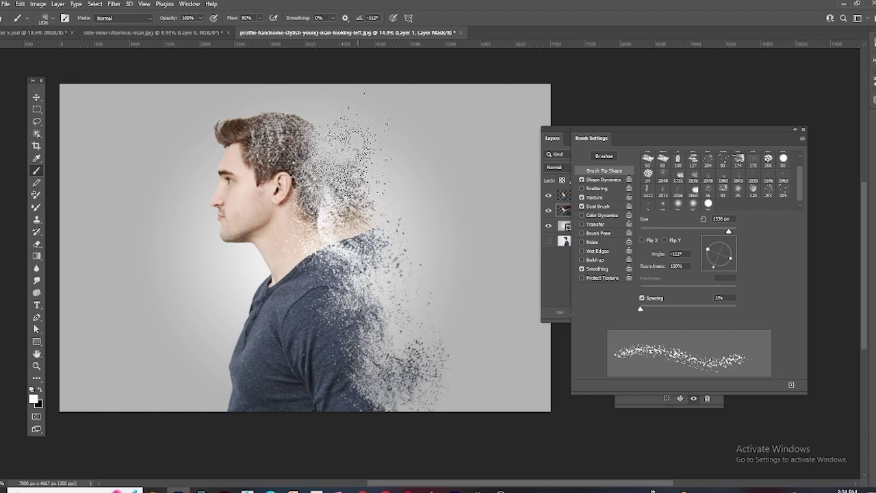
click(348, 166)
click(354, 156)
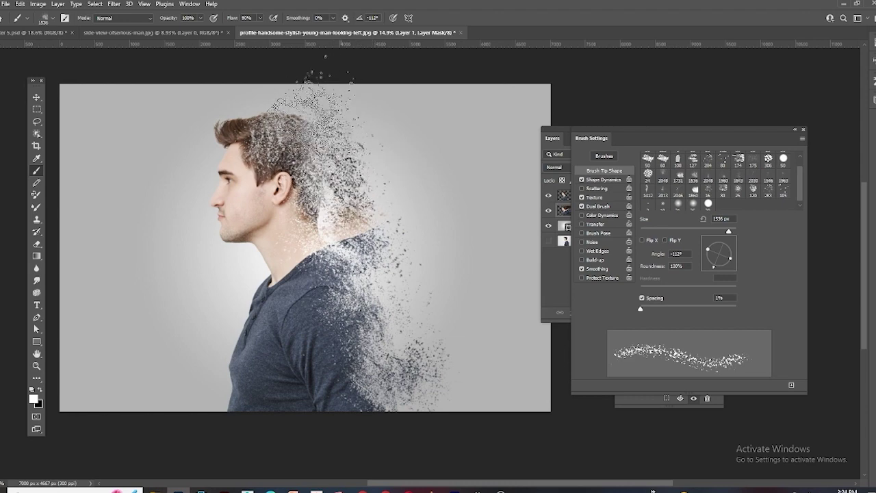
click(303, 120)
click(297, 128)
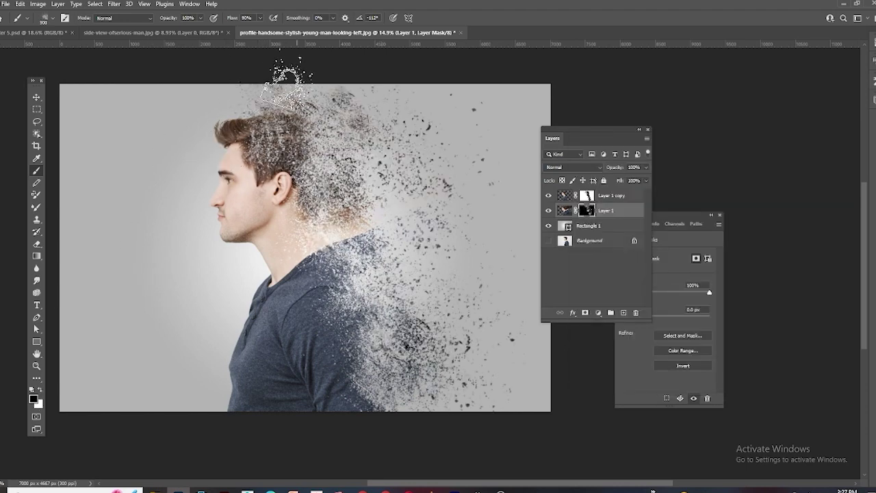
mouse_move(356, 102)
mouse_down()
mouse_move(358, 178)
mouse_move(340, 155)
mouse_up()
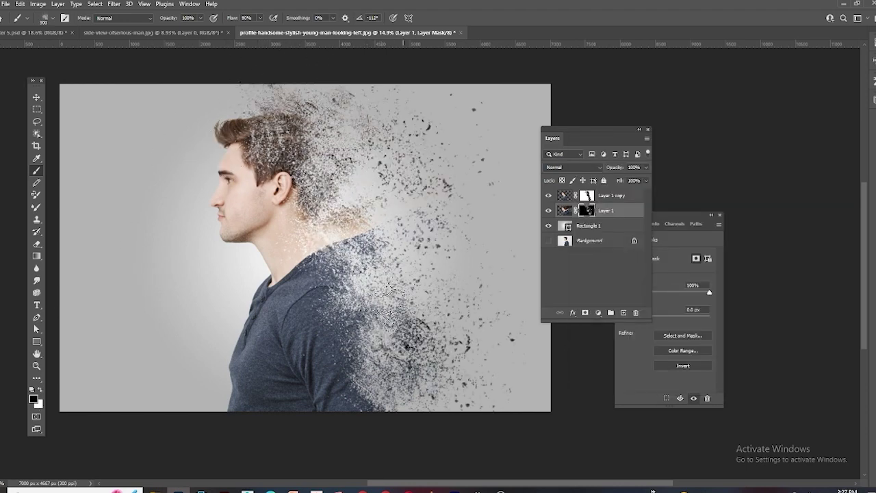